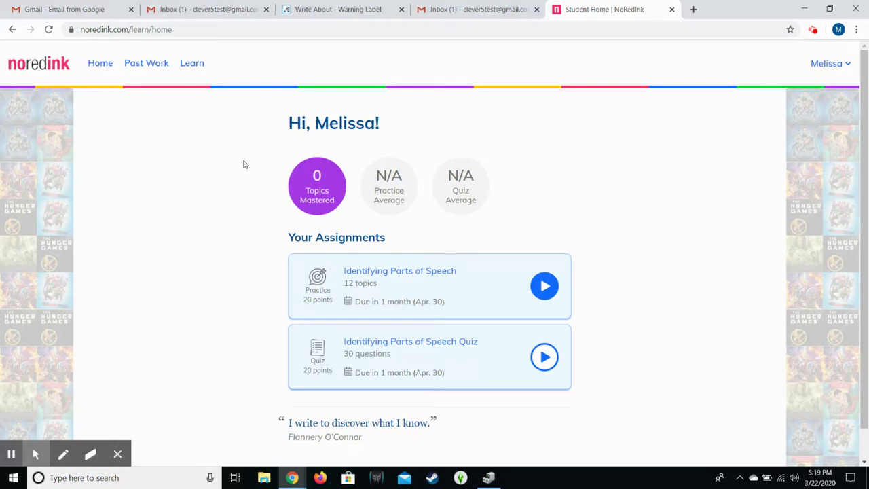
From the refreshed home page, open the Identifying Parts of Speech pathway and choose Begin for Identifying Concrete Nouns
{"action": "left_click", "coordinate": [108, 68]}
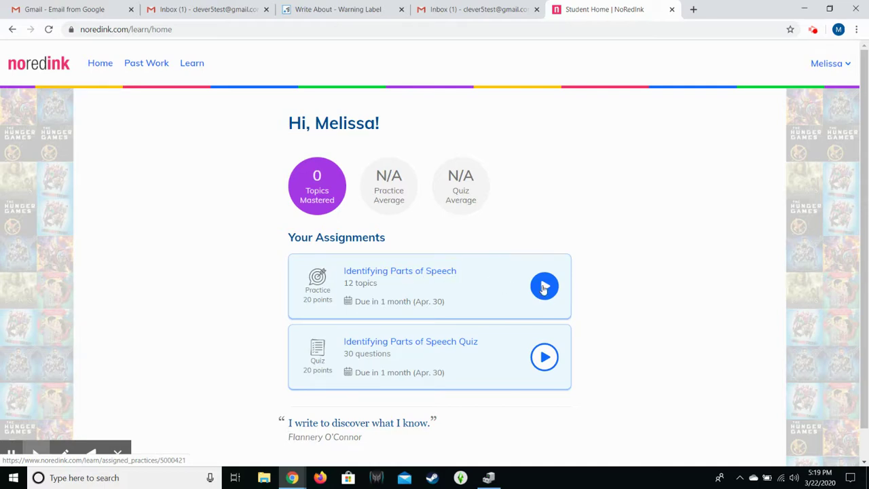
{"action": "left_click", "coordinate": [544, 287]}
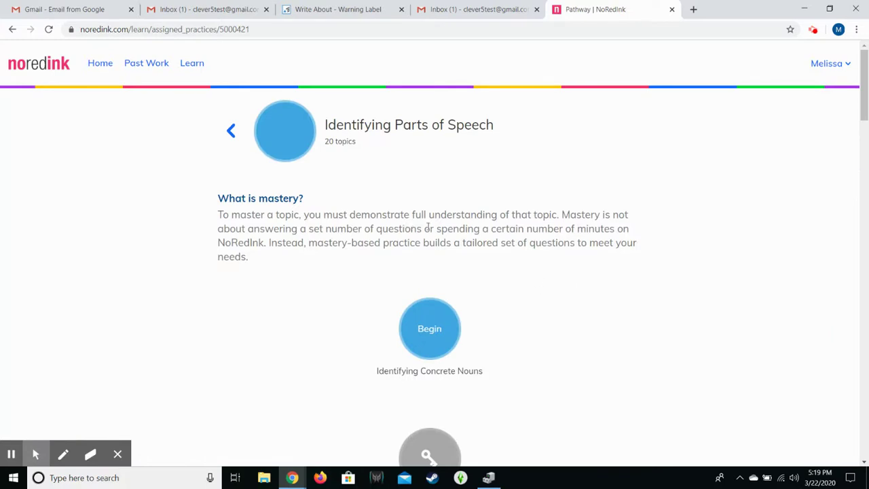
{"action": "scroll", "coordinate": [458, 223], "scroll_direction": "down", "scroll_amount": 3}
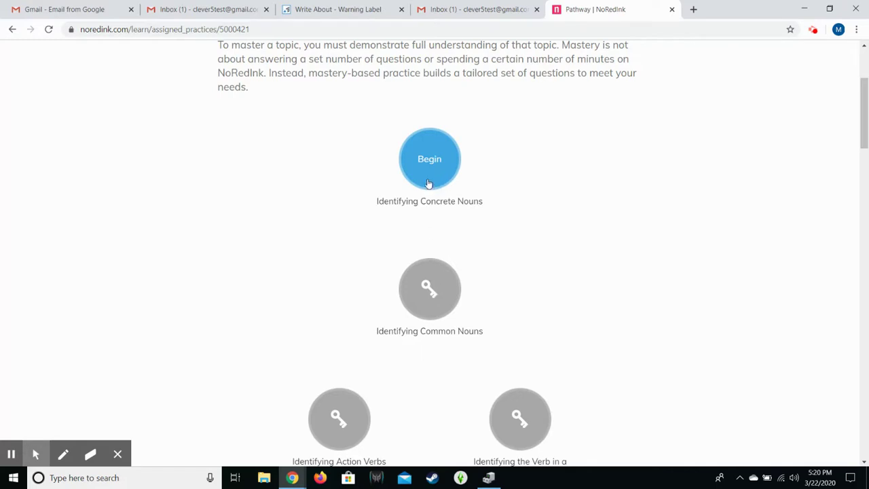
{"action": "left_click", "coordinate": [428, 181]}
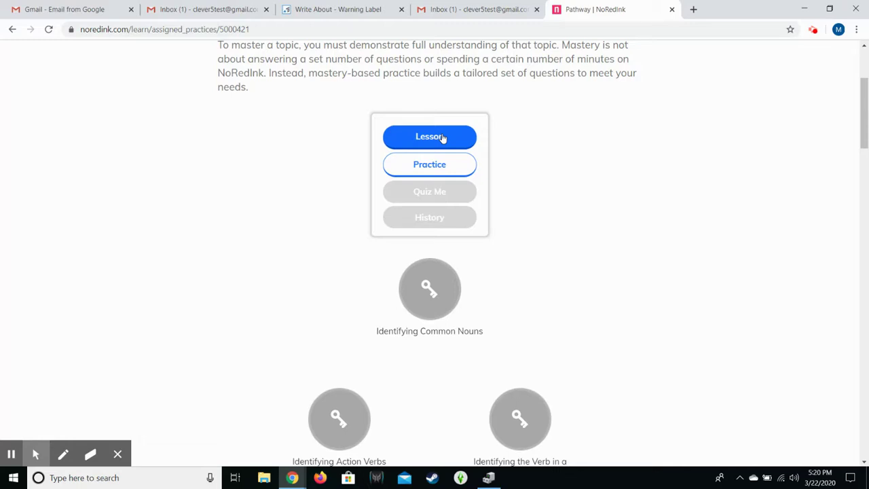
{"action": "left_click", "coordinate": [442, 137]}
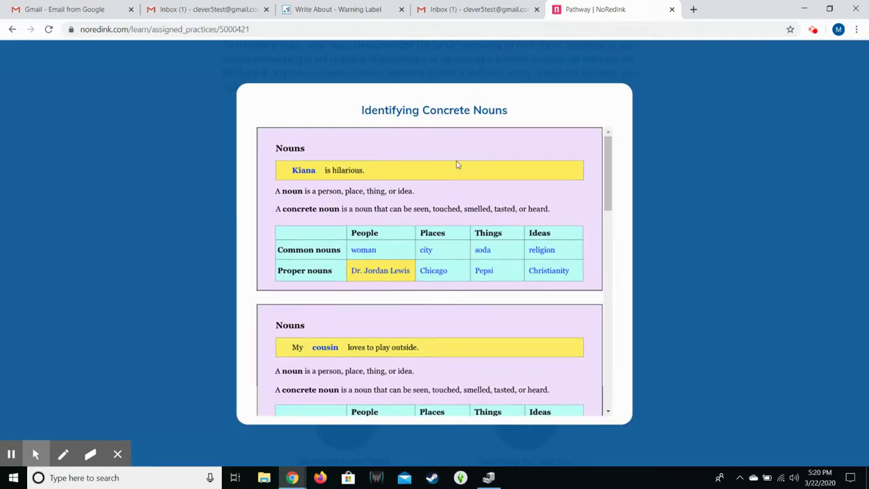
{"action": "scroll", "coordinate": [439, 150], "scroll_direction": "down", "scroll_amount": 1}
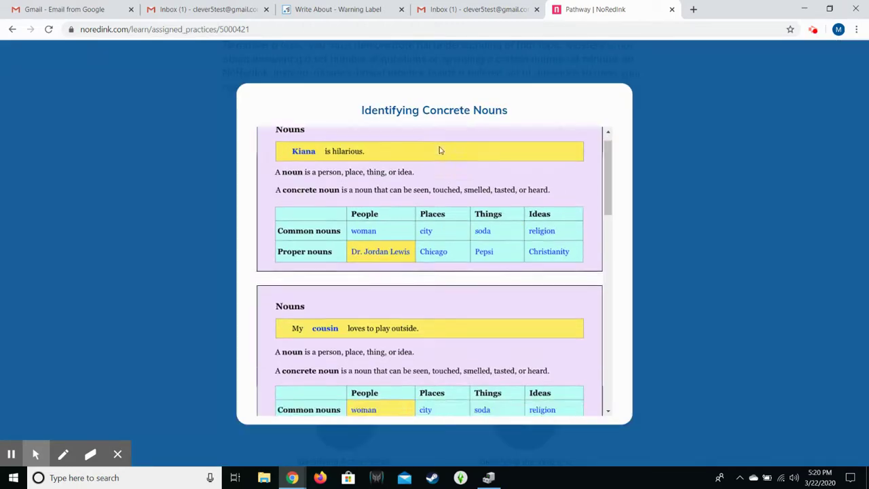
{"action": "scroll", "coordinate": [439, 150], "scroll_direction": "down", "scroll_amount": 3}
{"action": "scroll", "coordinate": [439, 150], "scroll_direction": "down", "scroll_amount": 7}
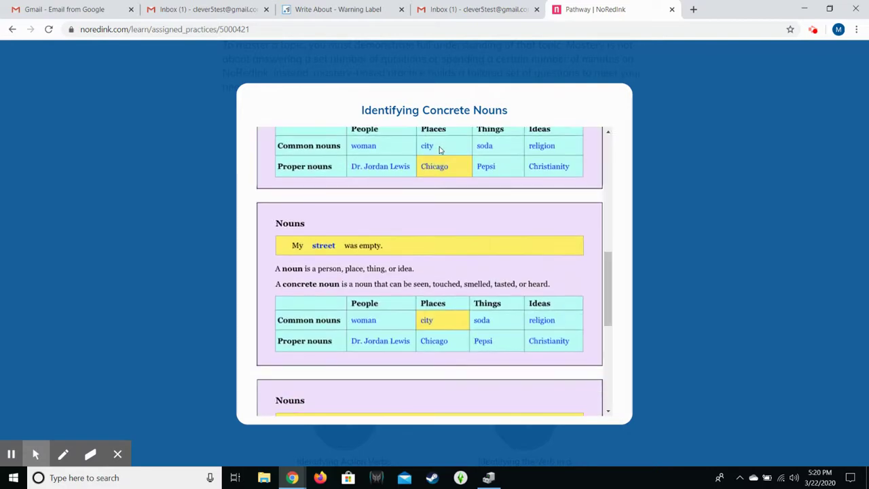
{"action": "scroll", "coordinate": [408, 166], "scroll_direction": "down", "scroll_amount": 4}
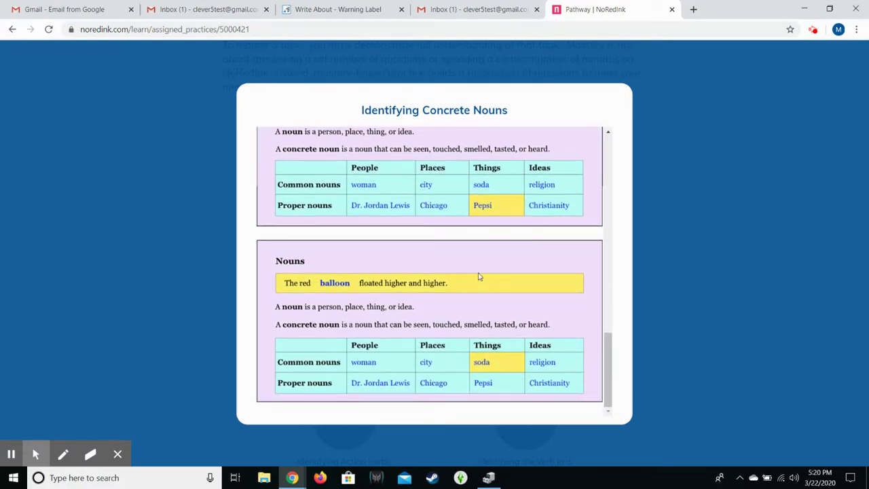
{"action": "scroll", "coordinate": [478, 276], "scroll_direction": "up", "scroll_amount": 10}
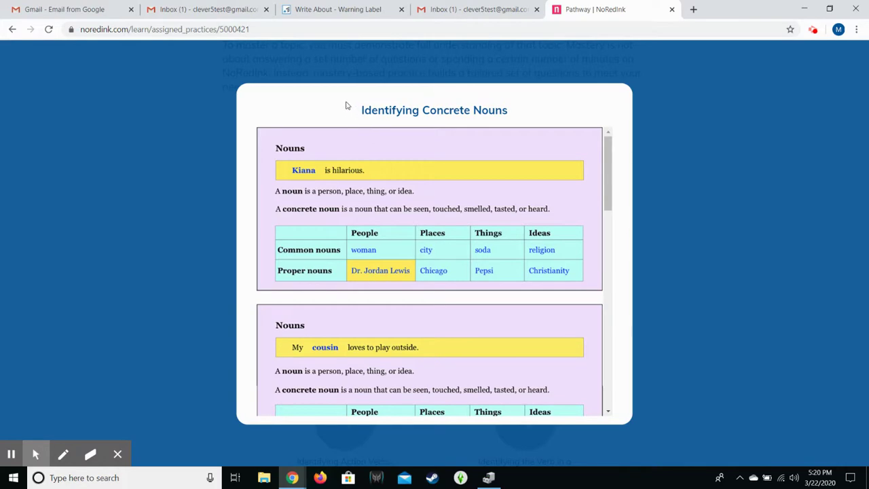
{"action": "scroll", "coordinate": [506, 150], "scroll_direction": "down", "scroll_amount": 8}
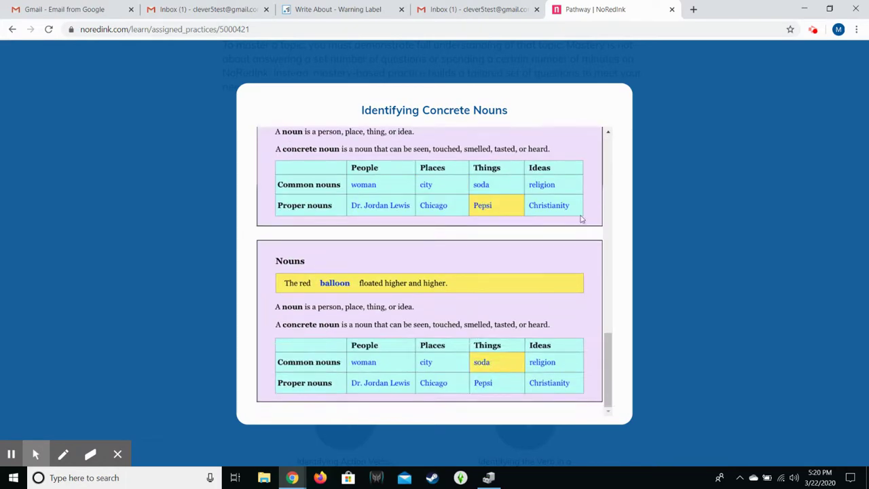
{"action": "left_click", "coordinate": [671, 161]}
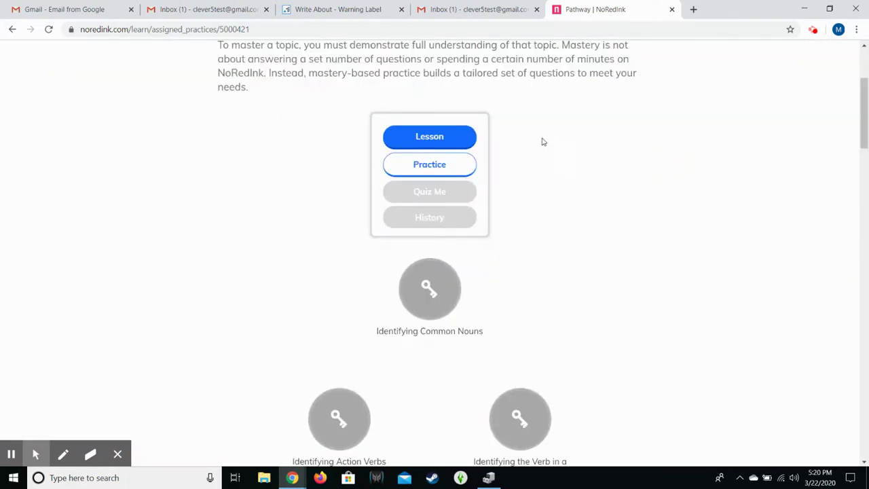
{"action": "left_click", "coordinate": [435, 166]}
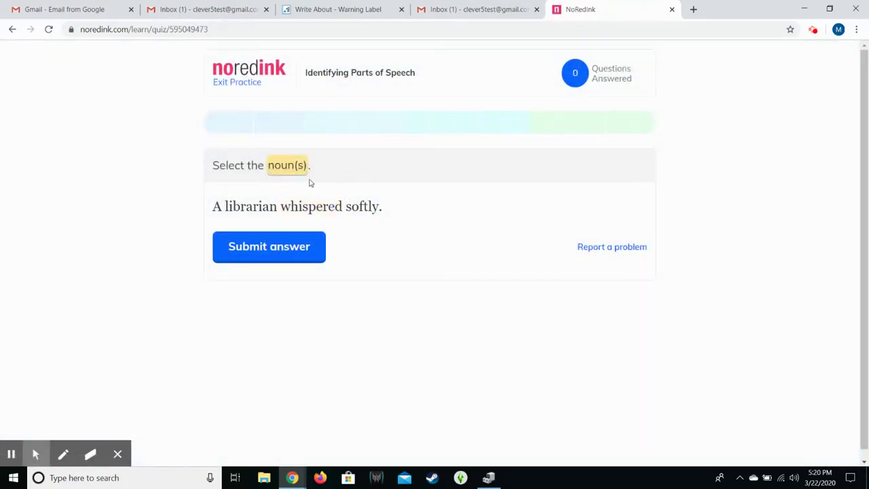
Mark 'librarian' as the noun and submit, then mark 'Las Vegas' and submit
{"action": "left_click", "coordinate": [257, 208]}
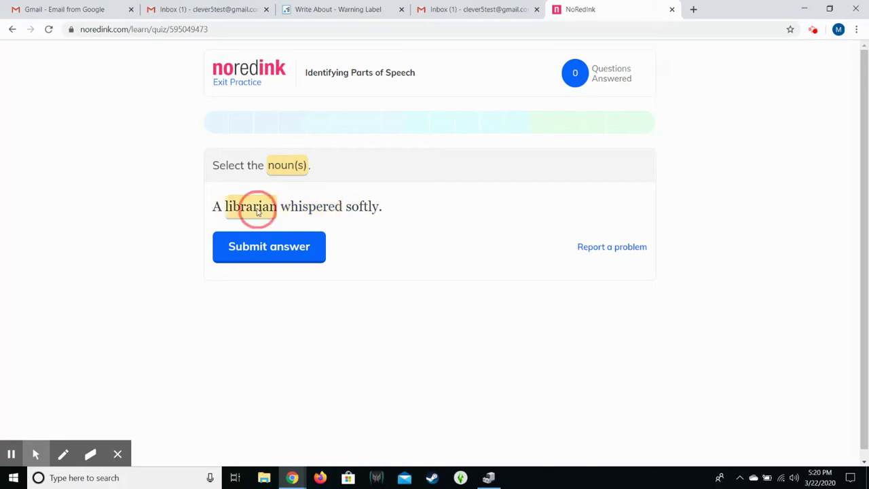
{"action": "left_click", "coordinate": [263, 243]}
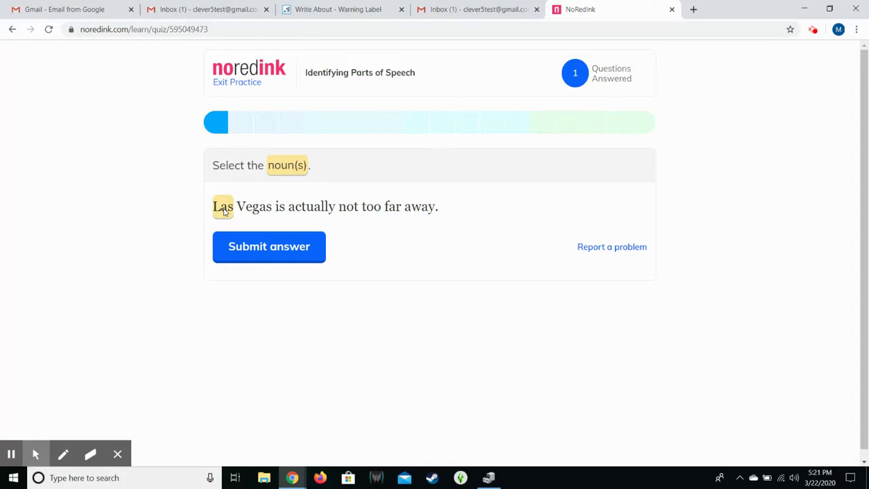
{"action": "left_click", "coordinate": [224, 210]}
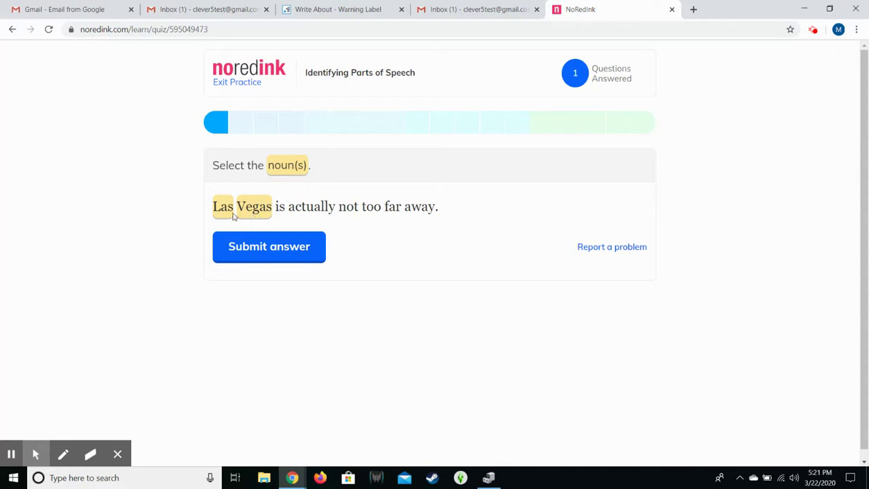
{"action": "left_click", "coordinate": [241, 216]}
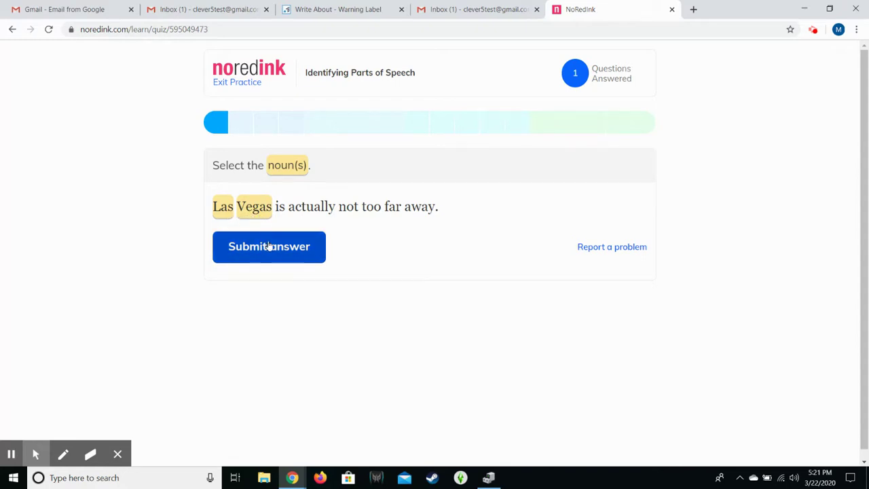
{"action": "left_click", "coordinate": [272, 248]}
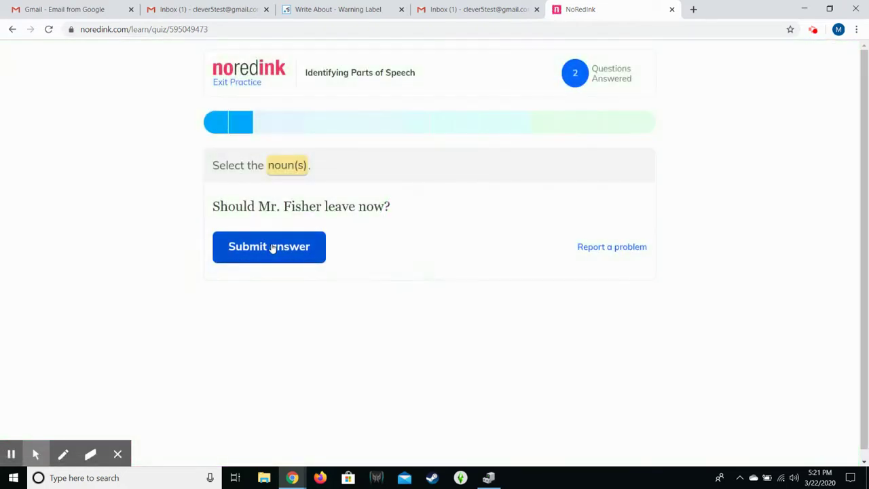
Answer the first question by marking 'Mr. Fisher' as the noun
{"action": "left_click", "coordinate": [268, 207]}
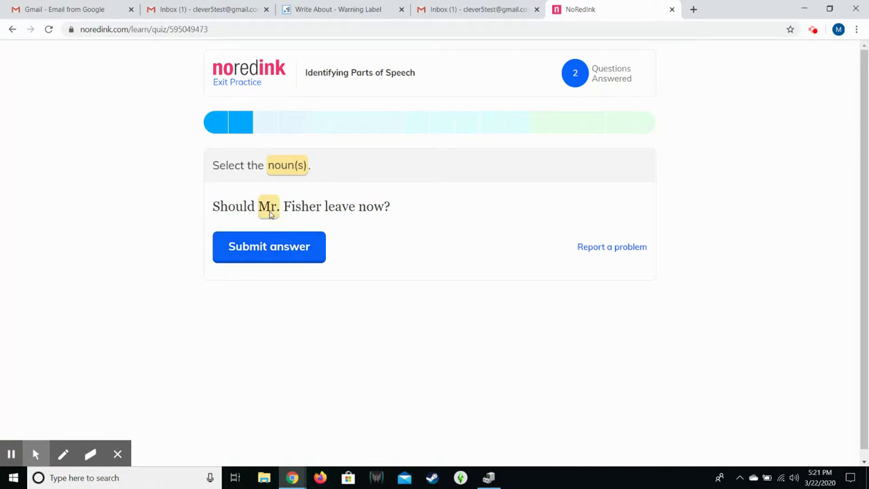
{"action": "left_click", "coordinate": [290, 211]}
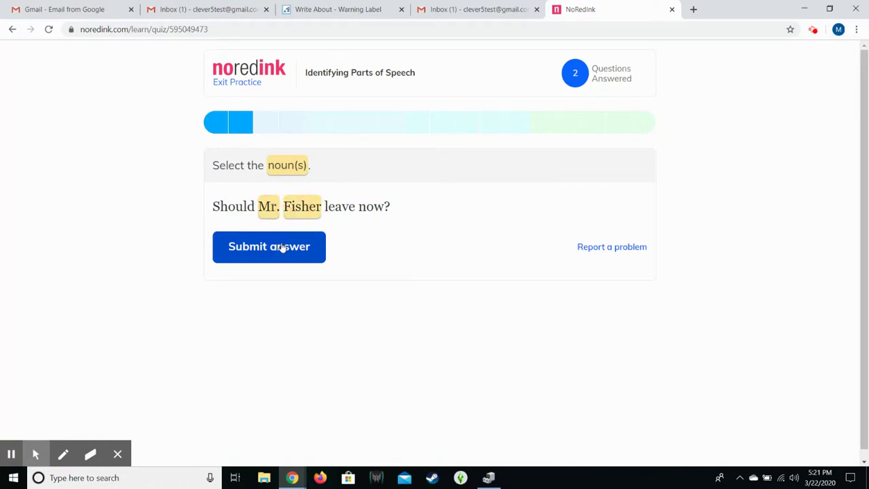
{"action": "left_click", "coordinate": [280, 245]}
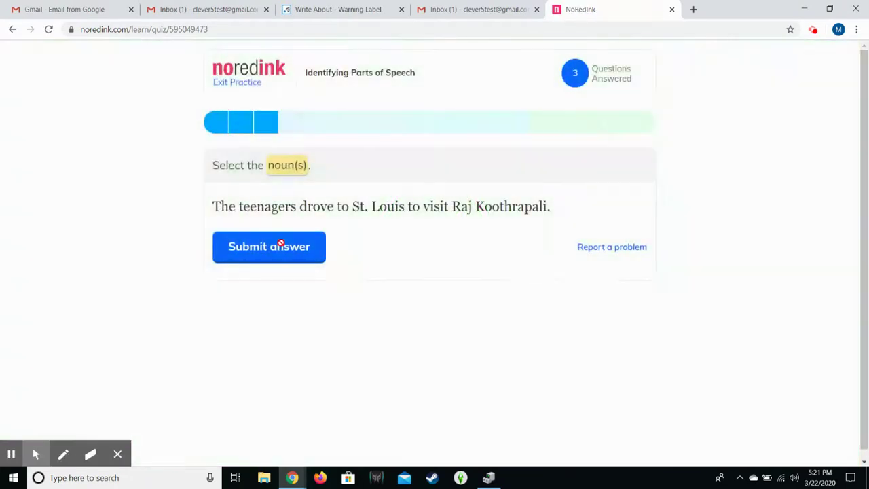
Mark teenagers, St., Louis, Raj and Koothrapali as nouns, submit, and exit the practice
{"action": "left_click", "coordinate": [277, 212]}
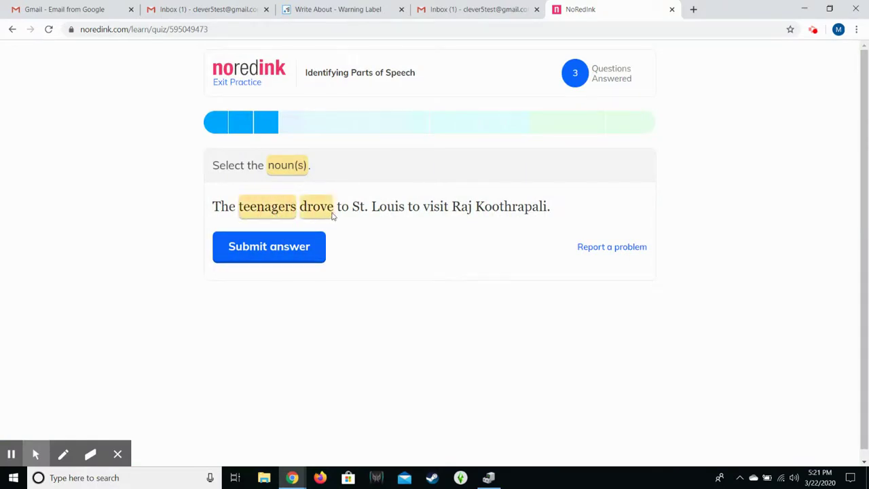
{"action": "left_click", "coordinate": [355, 209]}
{"action": "left_click", "coordinate": [378, 207]}
{"action": "left_click", "coordinate": [462, 208]}
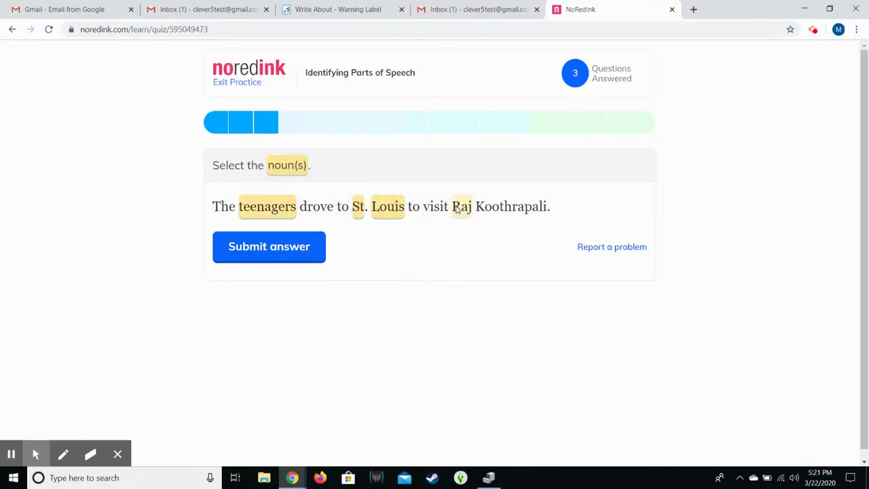
{"action": "left_click", "coordinate": [495, 207]}
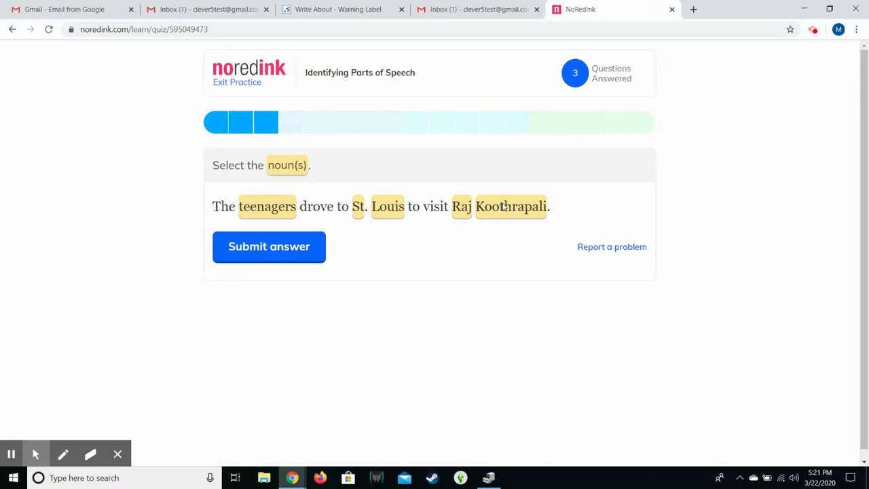
{"action": "left_click", "coordinate": [313, 246]}
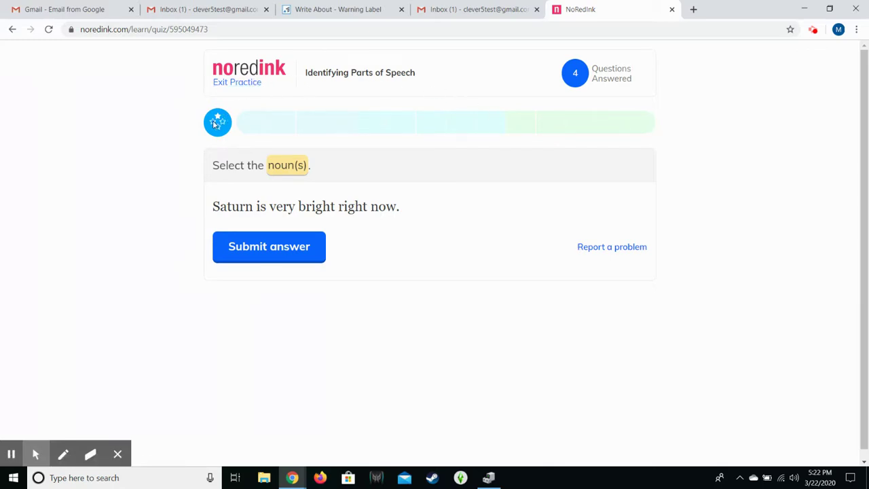
{"action": "left_click", "coordinate": [242, 87]}
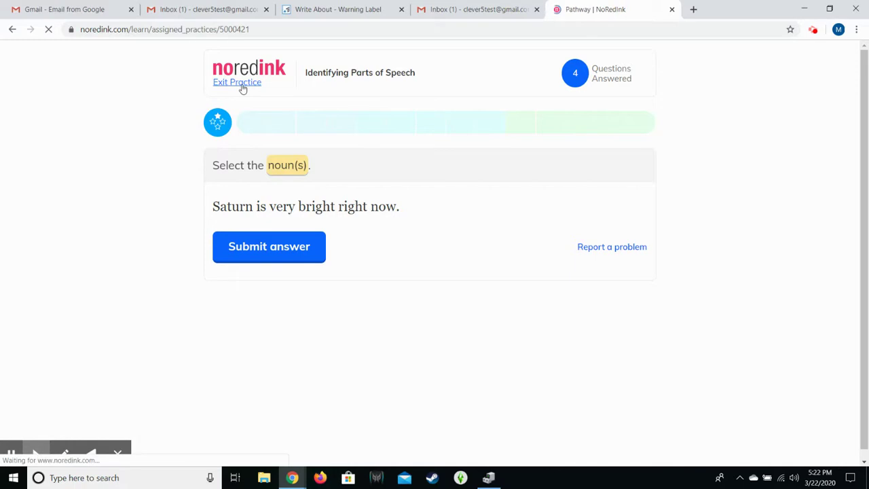
Review the pathway showing Identifying Concrete Nouns at Level 1 Achieved, then return to the student home page
{"action": "scroll", "coordinate": [378, 152], "scroll_direction": "down", "scroll_amount": 5}
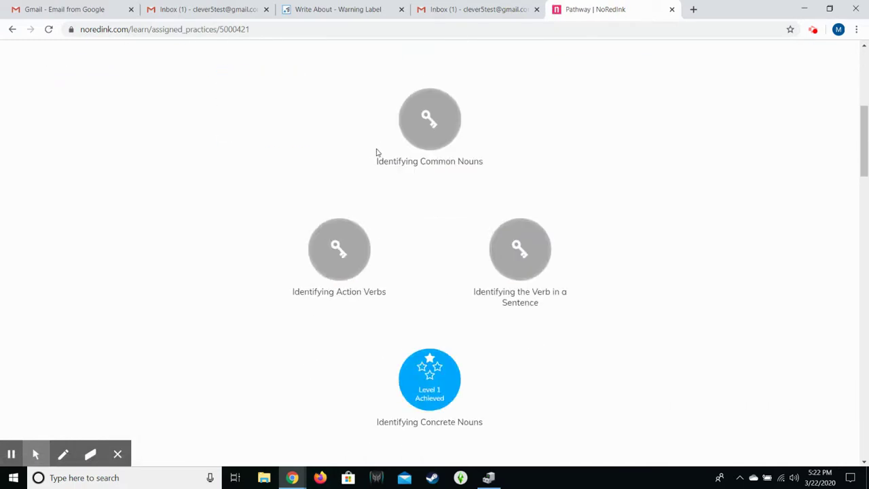
{"action": "scroll", "coordinate": [377, 152], "scroll_direction": "down", "scroll_amount": 2}
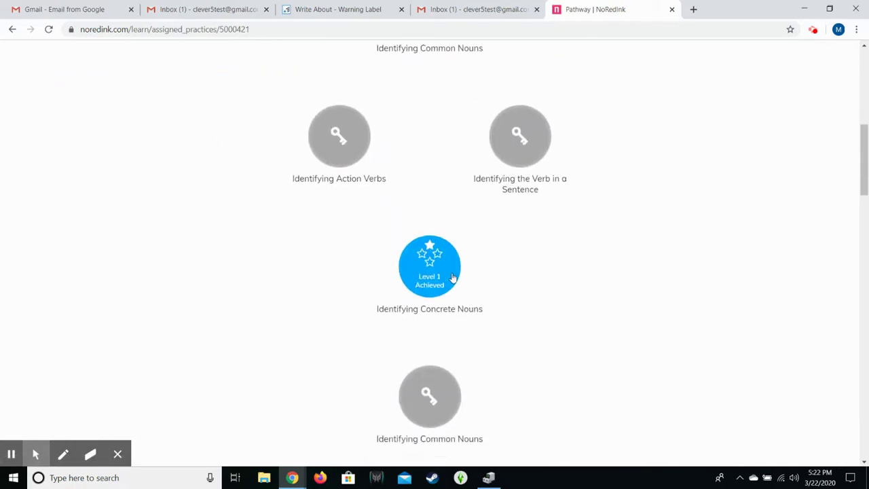
{"action": "scroll", "coordinate": [453, 277], "scroll_direction": "down", "scroll_amount": 15}
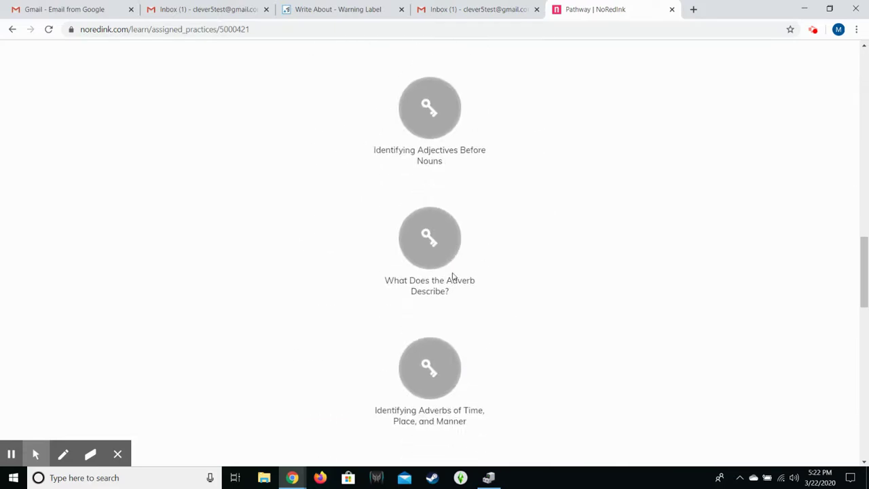
{"action": "scroll", "coordinate": [454, 275], "scroll_direction": "down", "scroll_amount": 3}
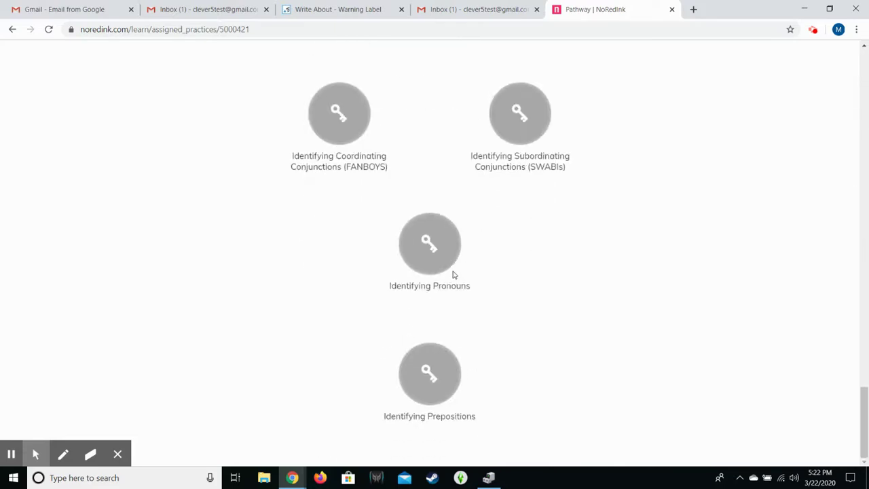
{"action": "scroll", "coordinate": [453, 272], "scroll_direction": "up", "scroll_amount": 18}
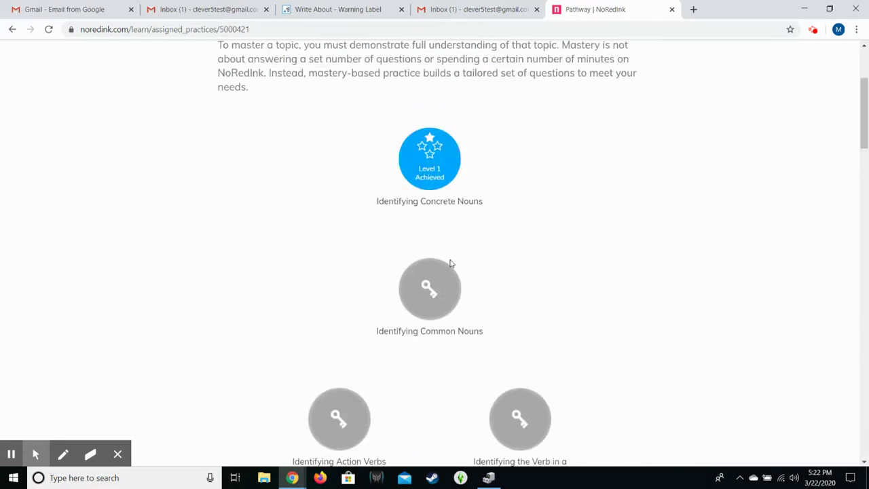
{"action": "scroll", "coordinate": [450, 264], "scroll_direction": "up", "scroll_amount": 3}
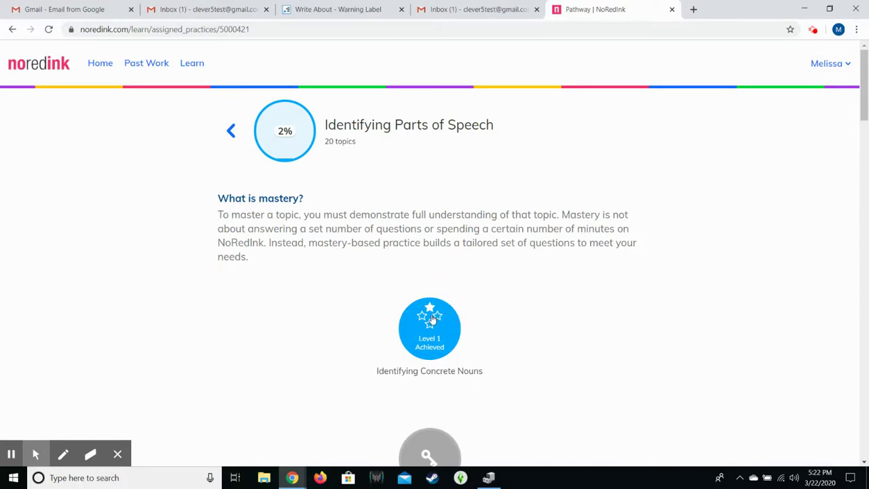
{"action": "scroll", "coordinate": [432, 333], "scroll_direction": "down", "scroll_amount": 3}
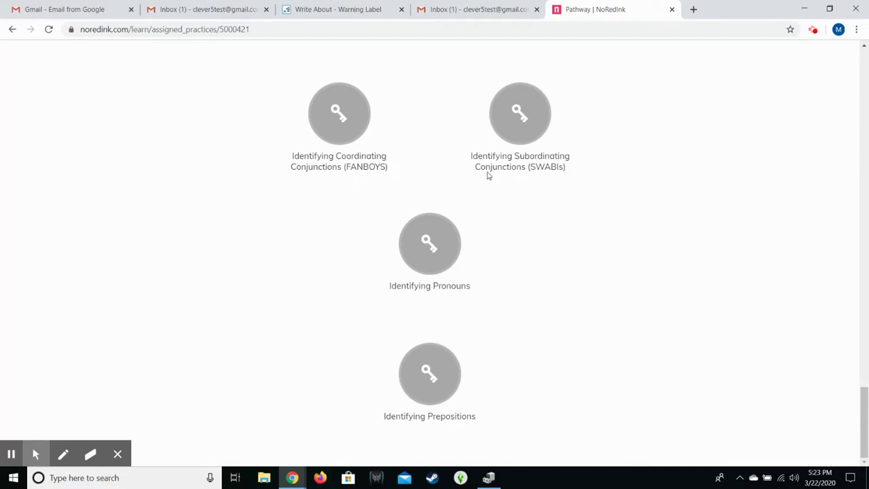
{"action": "scroll", "coordinate": [487, 175], "scroll_direction": "up", "scroll_amount": 5}
{"action": "scroll", "coordinate": [487, 175], "scroll_direction": "up", "scroll_amount": 10}
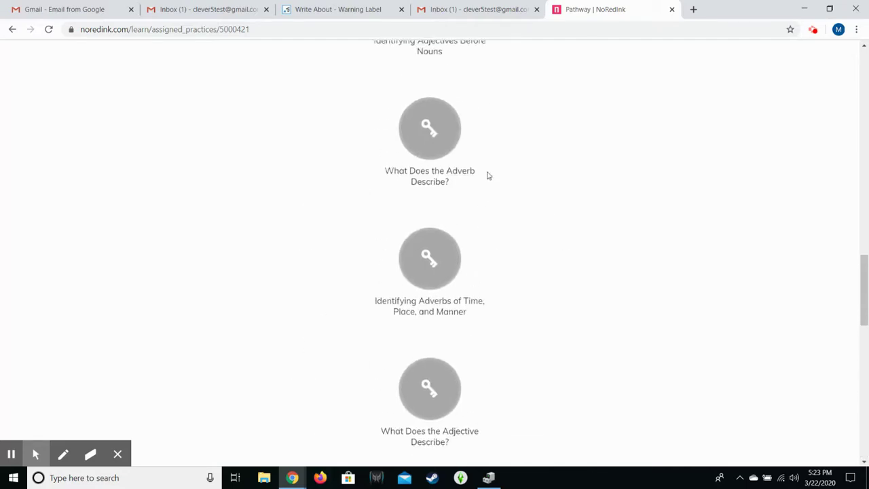
{"action": "scroll", "coordinate": [487, 175], "scroll_direction": "down", "scroll_amount": 5}
{"action": "scroll", "coordinate": [487, 175], "scroll_direction": "down", "scroll_amount": 1}
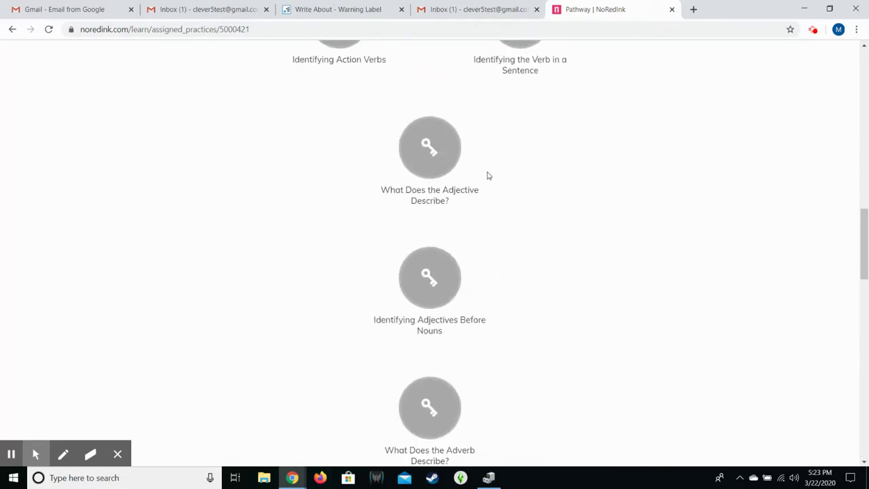
{"action": "scroll", "coordinate": [487, 176], "scroll_direction": "down", "scroll_amount": 6}
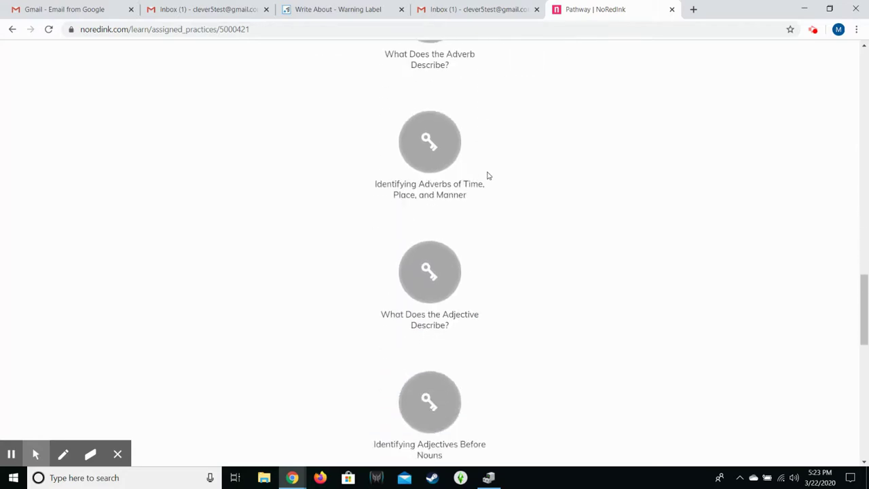
{"action": "scroll", "coordinate": [487, 175], "scroll_direction": "down", "scroll_amount": 8}
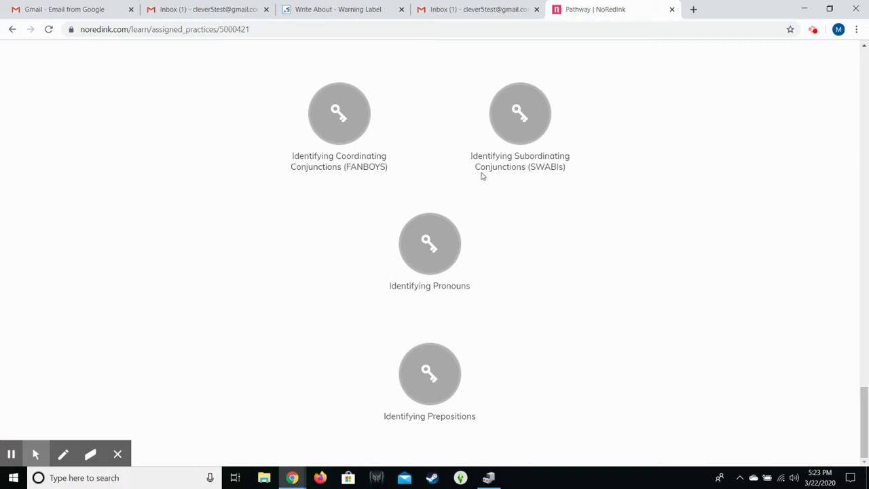
{"action": "scroll", "coordinate": [480, 177], "scroll_direction": "up", "scroll_amount": 15}
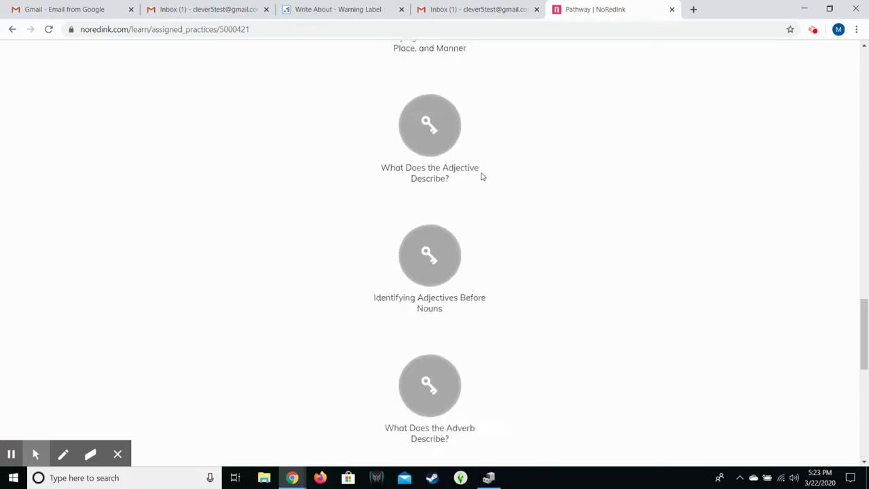
{"action": "scroll", "coordinate": [480, 176], "scroll_direction": "up", "scroll_amount": 5}
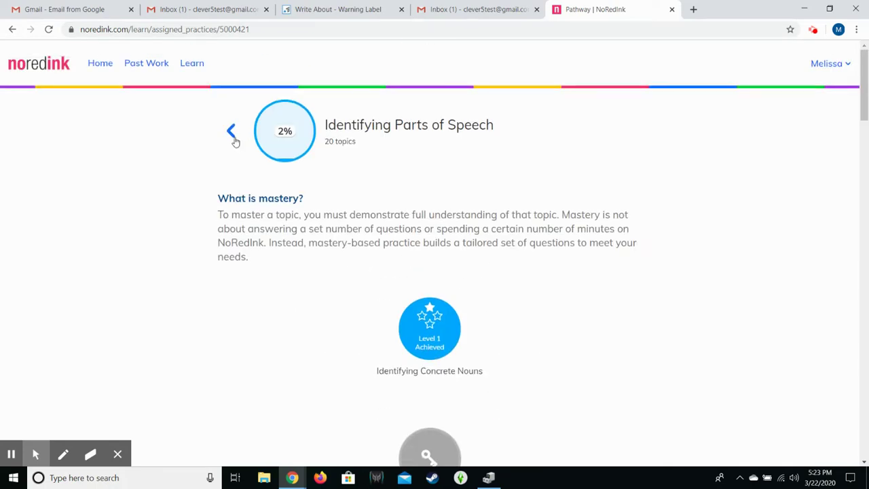
{"action": "left_click", "coordinate": [234, 141]}
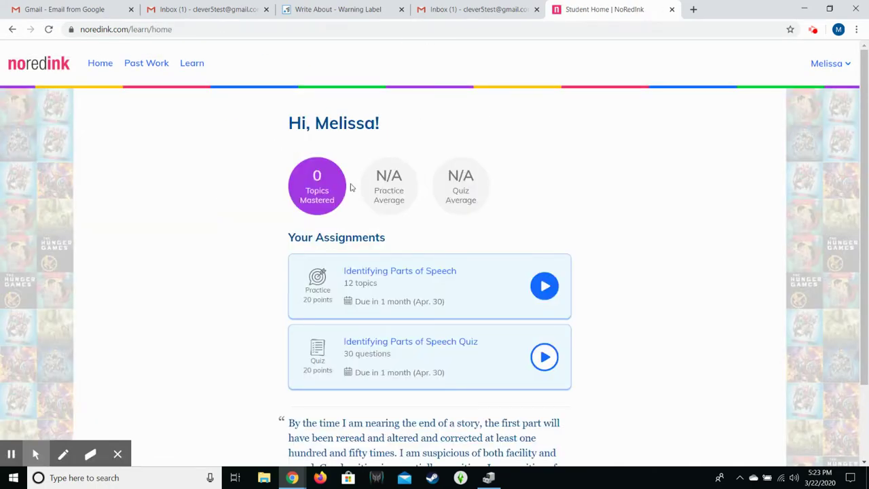